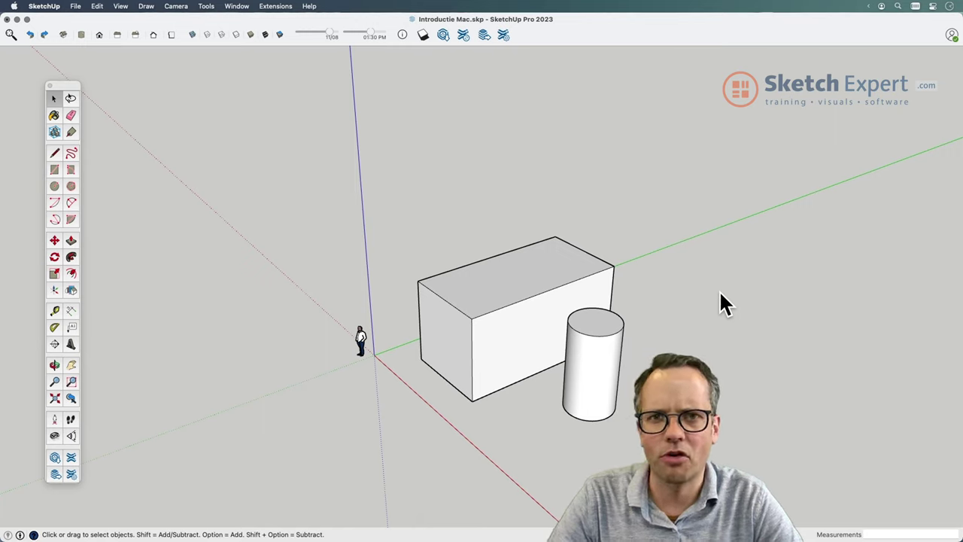
Draw a stray ground line, then cancel it and undo it
{"action": "key", "text": "l"}
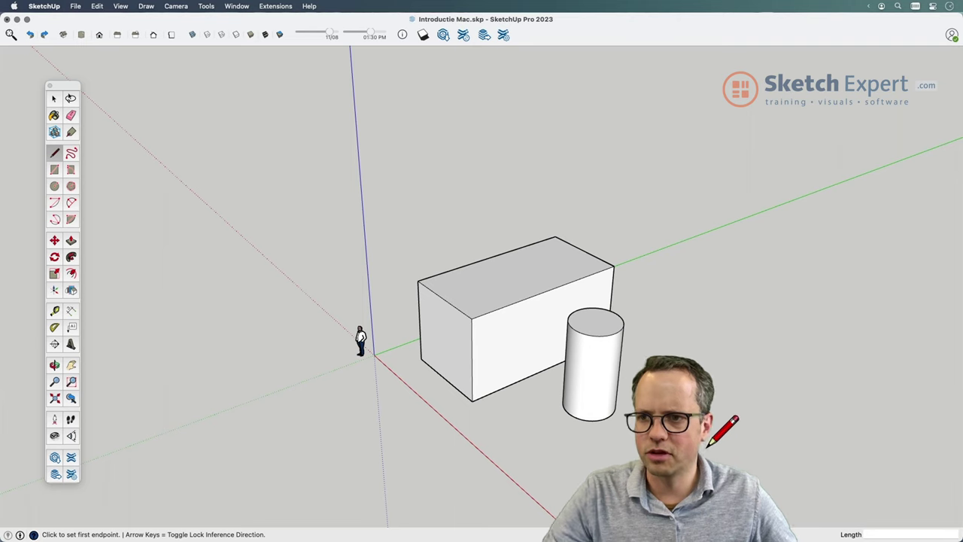
{"action": "left_click", "coordinate": [708, 450]}
{"action": "left_click", "coordinate": [825, 395]}
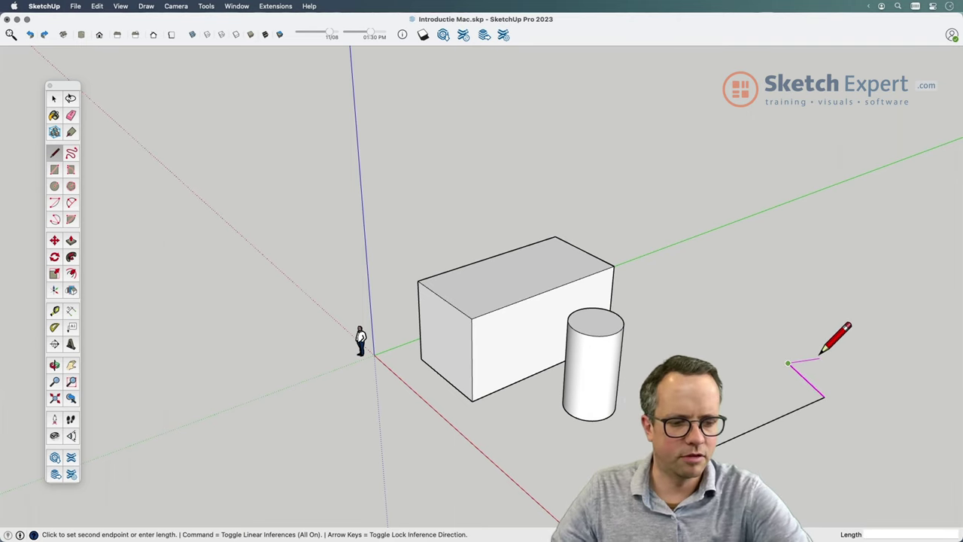
{"action": "key", "text": "Escape"}
{"action": "key", "text": "super+z"}
Draw a flat rectangle on the ground beside the box and cylinder, then select it
{"action": "key", "text": "r"}
{"action": "left_click", "coordinate": [726, 424]}
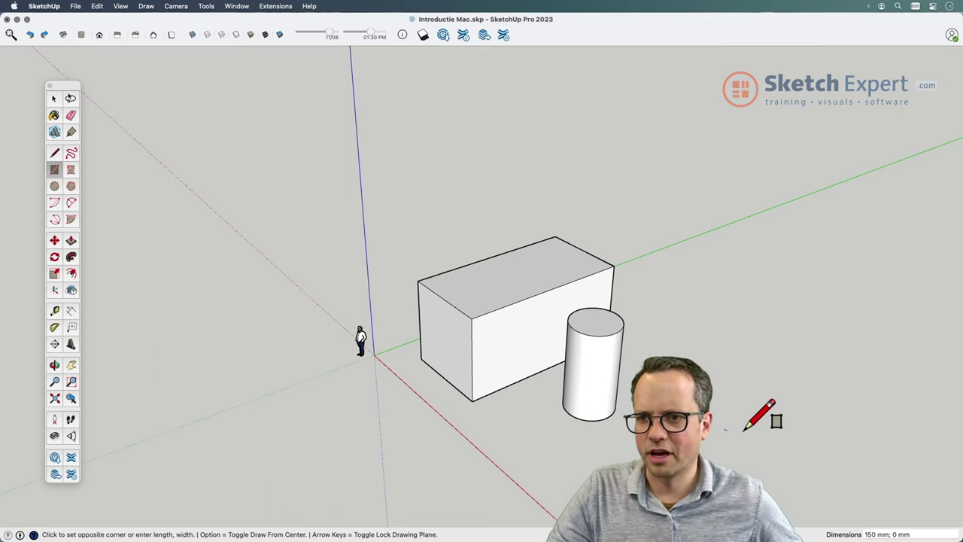
{"action": "left_click", "coordinate": [925, 410]}
{"action": "key", "text": "space"}
{"action": "scroll", "coordinate": [865, 429], "scroll_direction": "down", "scroll_amount": 3}
{"action": "scroll", "coordinate": [866, 431], "scroll_direction": "up", "scroll_amount": 1}
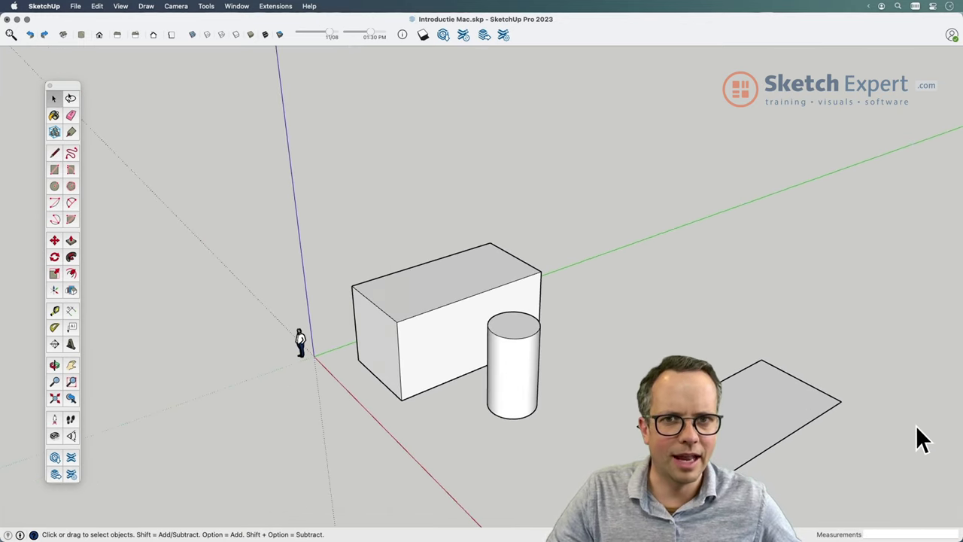
{"action": "scroll", "coordinate": [916, 425], "scroll_direction": "up", "scroll_amount": 1}
{"action": "left_click", "coordinate": [775, 415]}
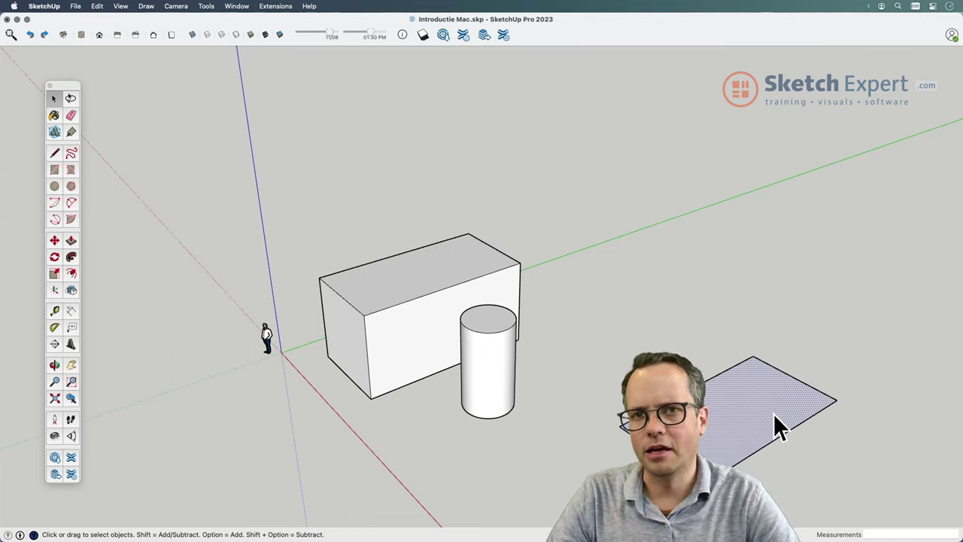
Deselect the ground rectangle and zoom to review the scene
{"action": "left_click", "coordinate": [880, 453]}
{"action": "scroll", "coordinate": [880, 453], "scroll_direction": "down", "scroll_amount": 2}
{"action": "scroll", "coordinate": [880, 453], "scroll_direction": "up", "scroll_amount": 2}
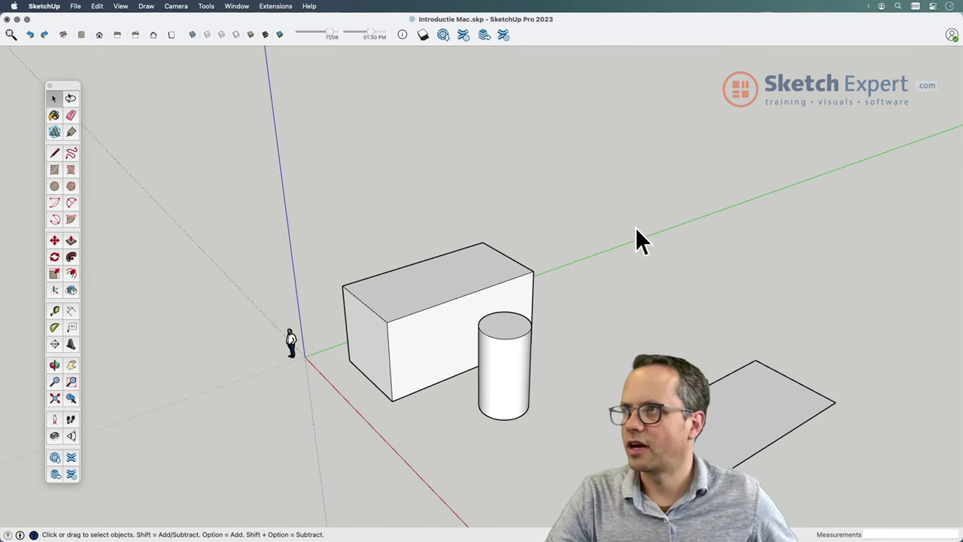
{"action": "left_click", "coordinate": [121, 7]}
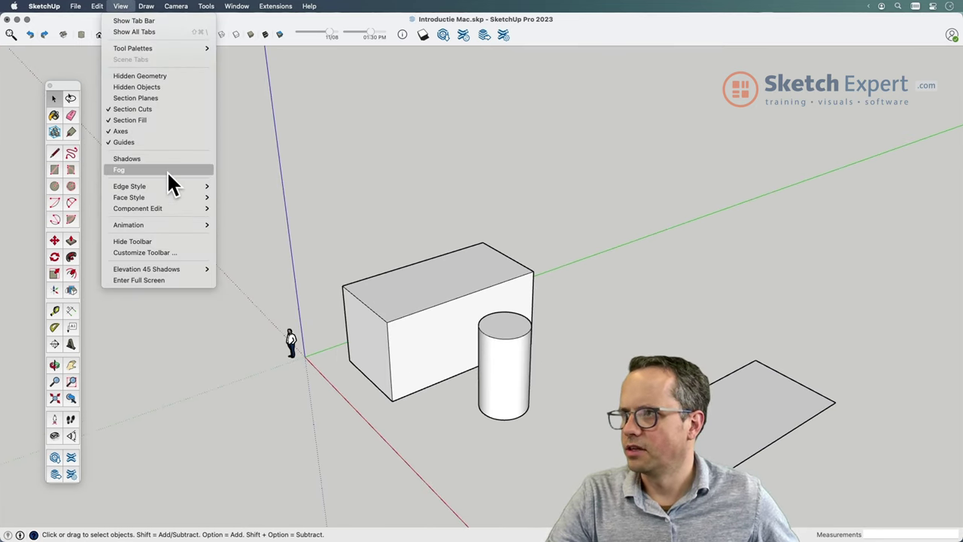
{"action": "mouse_move", "coordinate": [129, 186]}
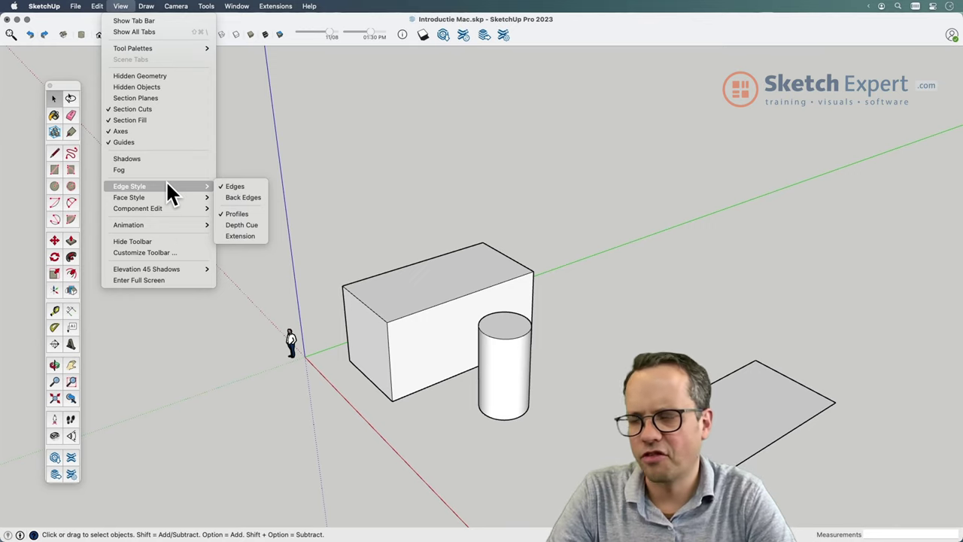
Turn off Profiles edge style, then hide all edges and orbit to inspect
{"action": "left_click", "coordinate": [236, 214]}
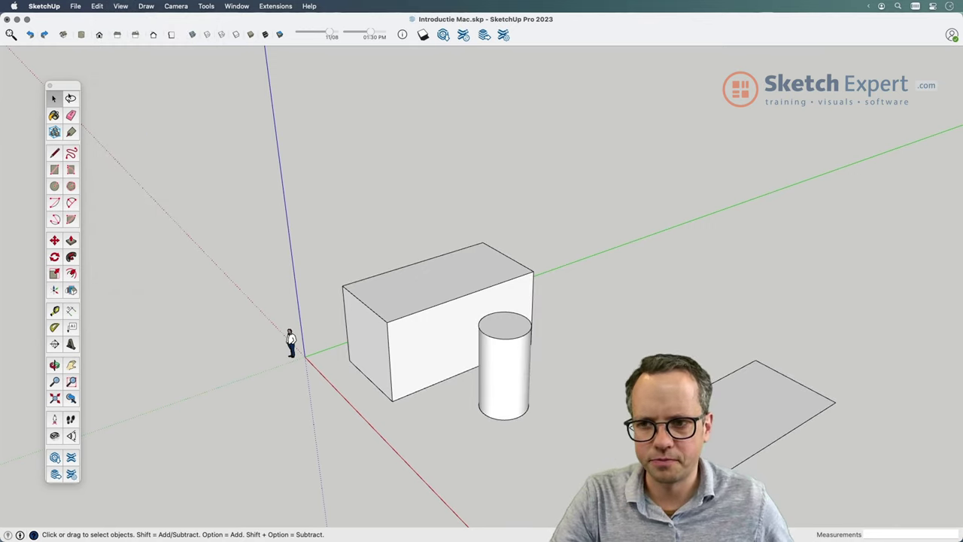
{"action": "left_click", "coordinate": [121, 6]}
{"action": "mouse_move", "coordinate": [129, 186]}
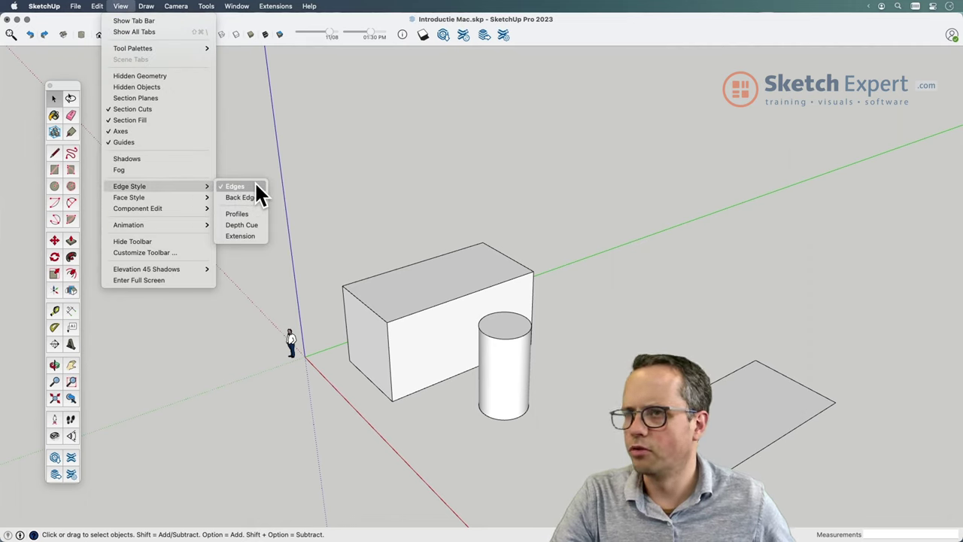
{"action": "left_click", "coordinate": [255, 185]}
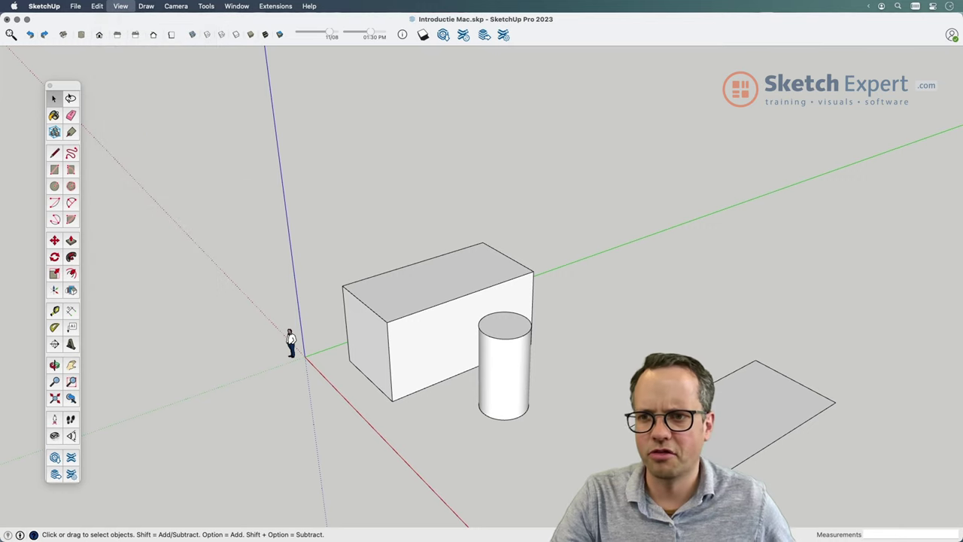
{"action": "mouse_move", "coordinate": [715, 463]}
{"action": "middle_mouse_down"}
{"action": "mouse_move", "coordinate": [843, 370]}
{"action": "mouse_move", "coordinate": [791, 282]}
{"action": "mouse_move", "coordinate": [624, 451]}
{"action": "mouse_move", "coordinate": [677, 422]}
{"action": "middle_mouse_up"}
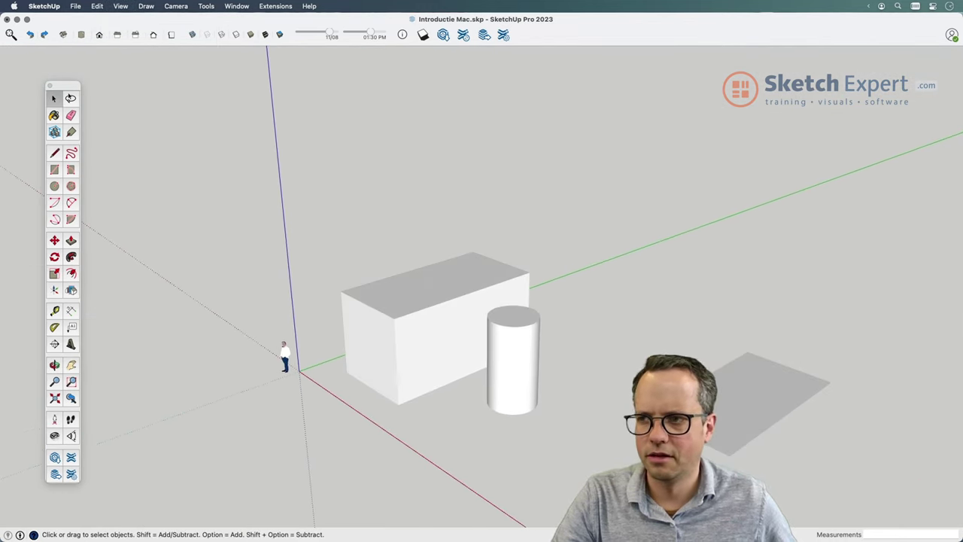
Turn Edges back on so the model shows thin edge lines
{"action": "left_click", "coordinate": [120, 6]}
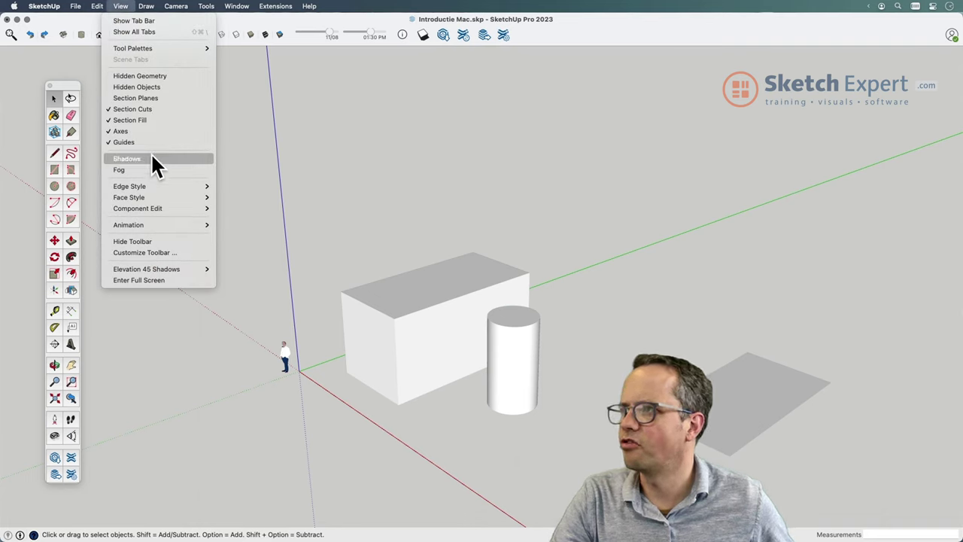
{"action": "left_click", "coordinate": [476, 345]}
{"action": "scroll", "coordinate": [452, 376], "scroll_direction": "up", "scroll_amount": 3}
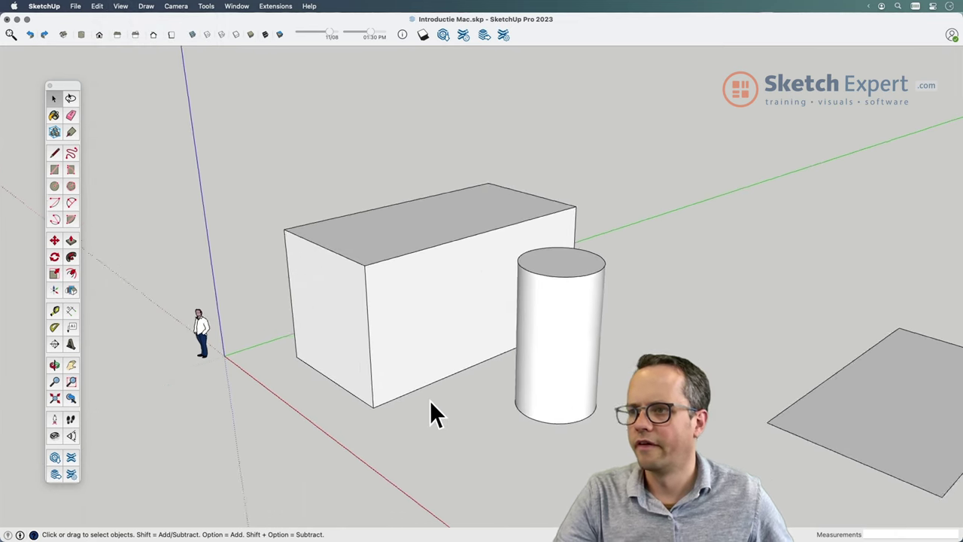
{"action": "scroll", "coordinate": [432, 406], "scroll_direction": "up", "scroll_amount": 2}
Draw a line near the box's base and push the thin bottom strip inward
{"action": "key", "text": "l"}
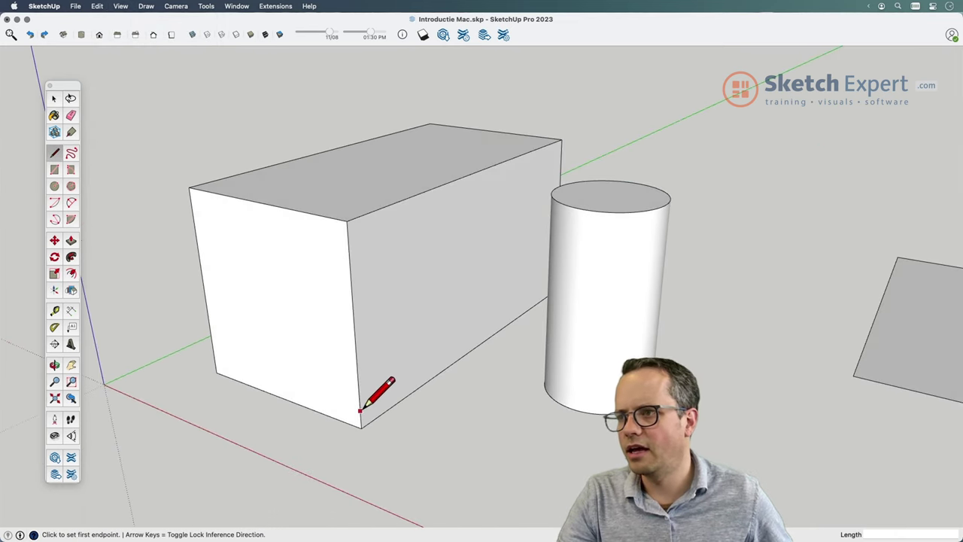
{"action": "left_click", "coordinate": [359, 410]}
{"action": "left_click", "coordinate": [215, 355]}
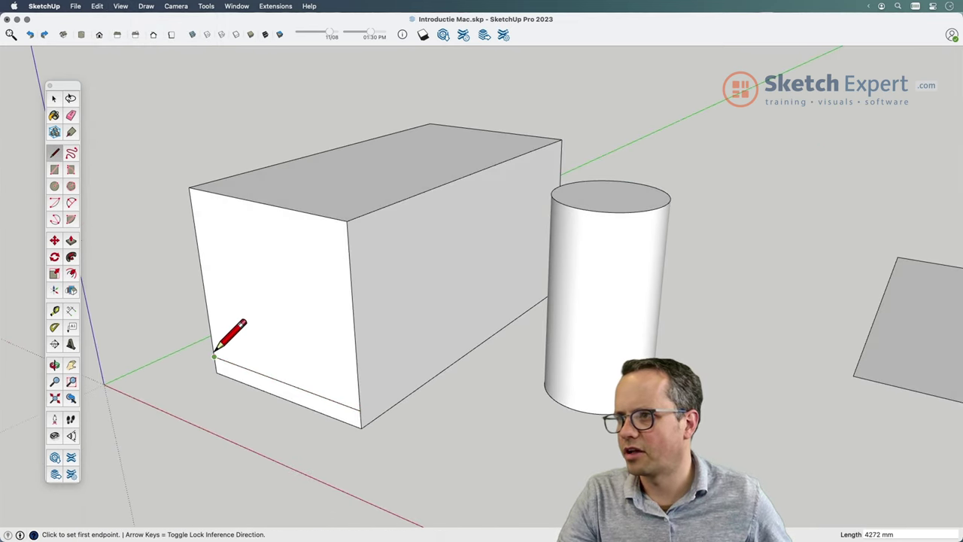
{"action": "key", "text": "p"}
{"action": "left_click", "coordinate": [312, 388]}
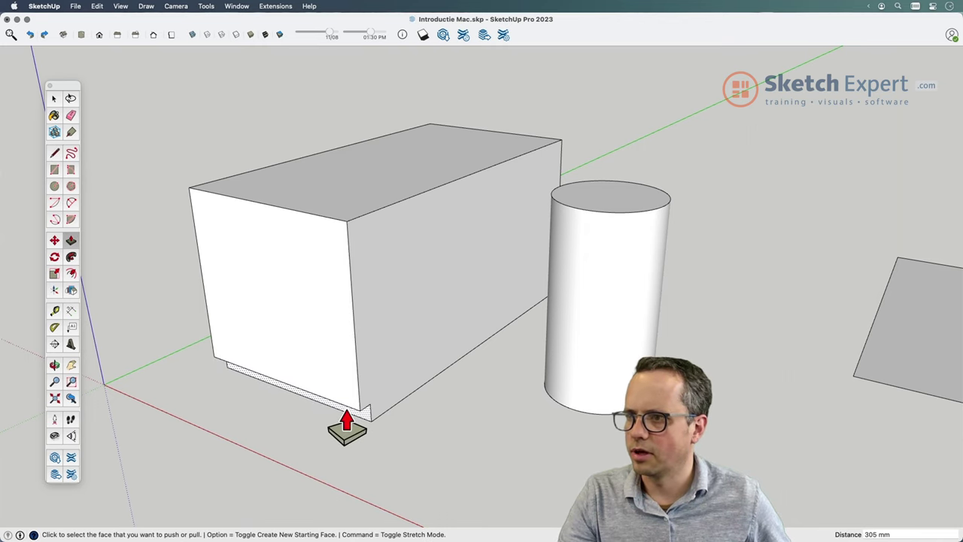
{"action": "left_click", "coordinate": [344, 426]}
{"action": "mouse_move", "coordinate": [344, 426]}
{"action": "middle_mouse_down"}
{"action": "mouse_move", "coordinate": [415, 394]}
{"action": "mouse_move", "coordinate": [510, 383]}
{"action": "middle_mouse_up"}
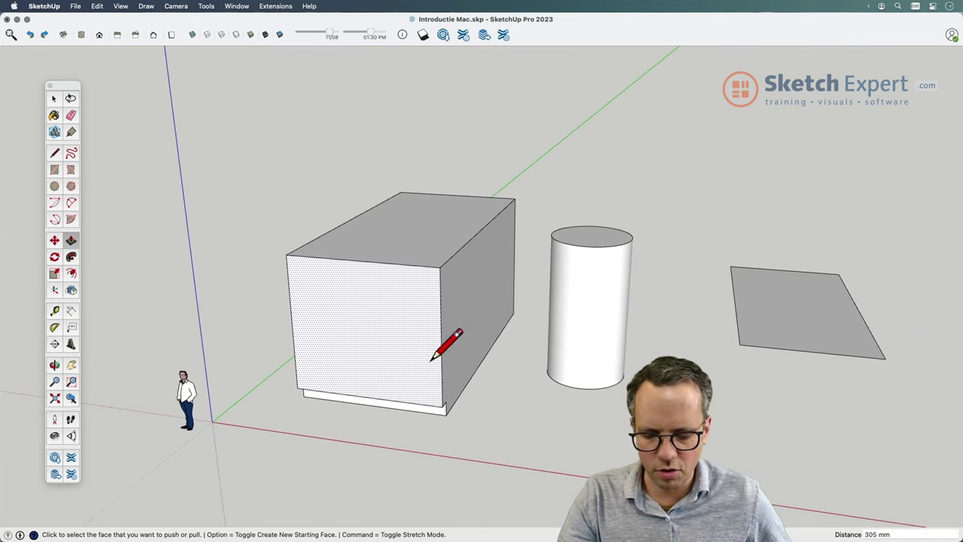
Draw the rectangular door outline on the box's front face
{"action": "key", "text": "l"}
{"action": "left_click", "coordinate": [397, 402]}
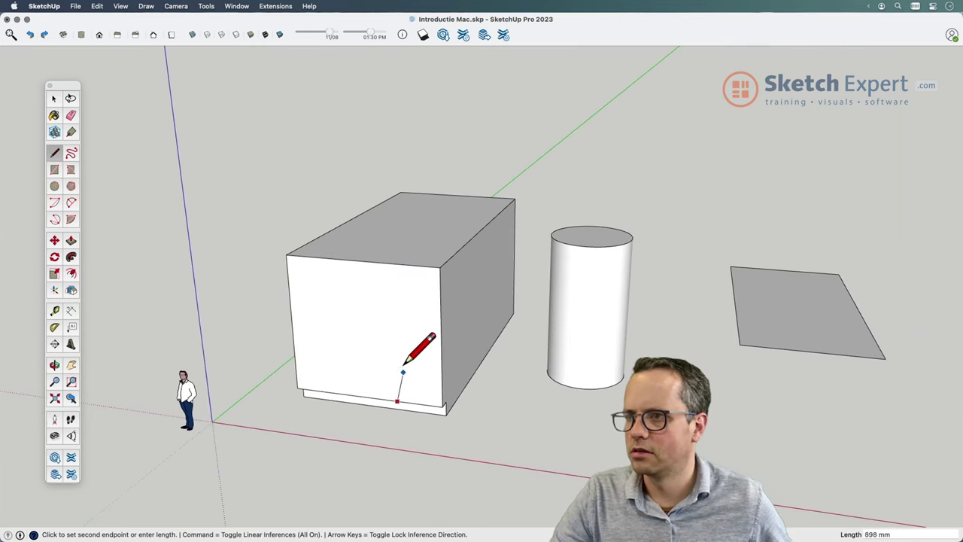
{"action": "left_click", "coordinate": [393, 307]}
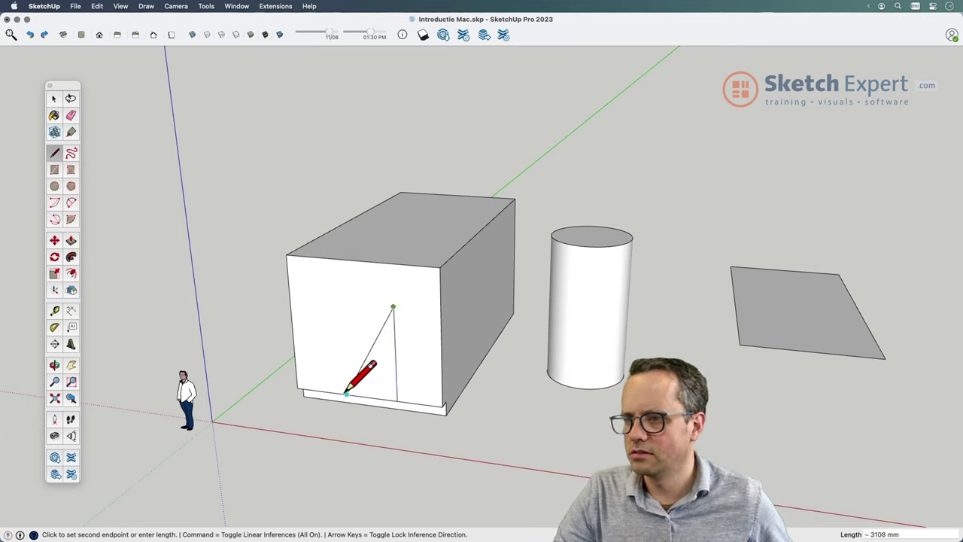
{"action": "left_click", "coordinate": [341, 303]}
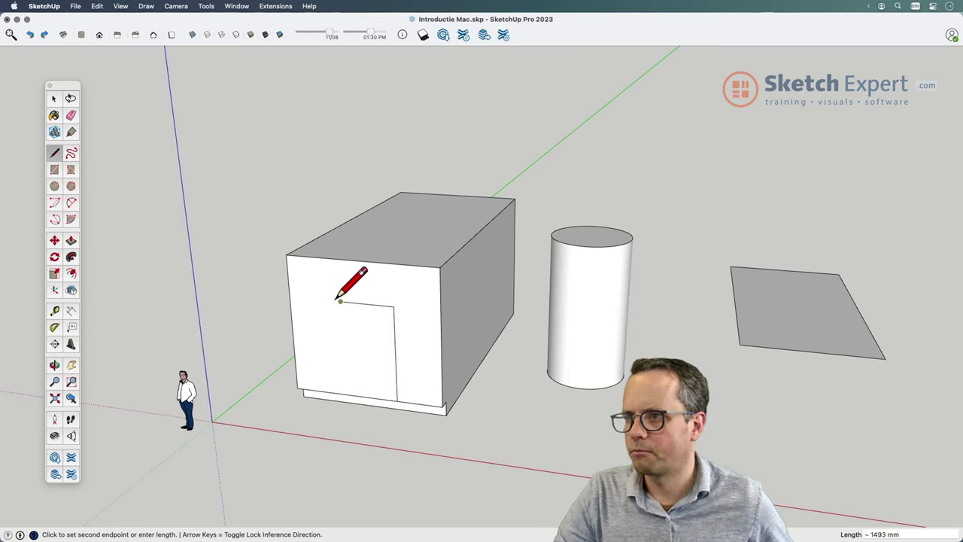
{"action": "left_click", "coordinate": [346, 394]}
{"action": "key", "text": "space"}
Draw a horizontal line across the front face from the door's top corner, then orbit to review
{"action": "key", "text": "l"}
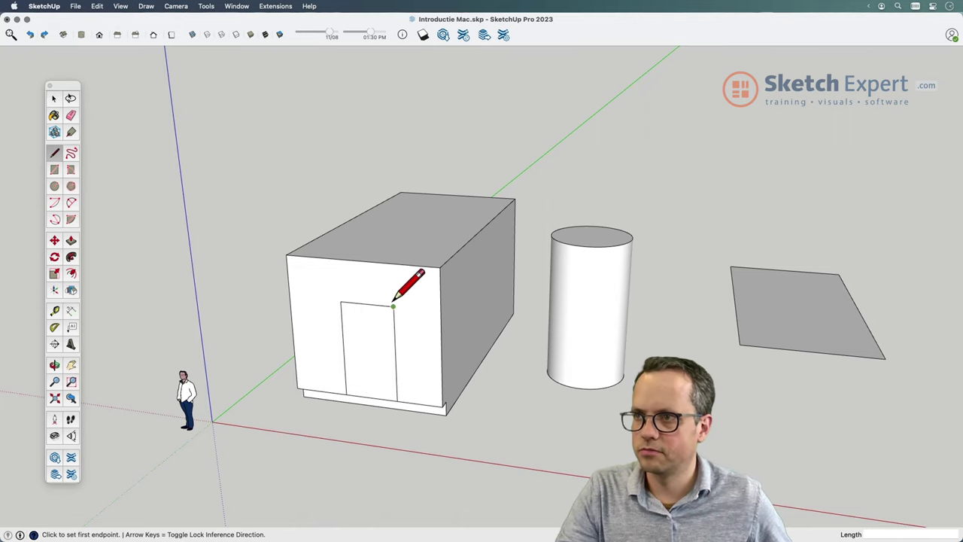
{"action": "left_click", "coordinate": [392, 307]}
{"action": "left_click", "coordinate": [441, 309]}
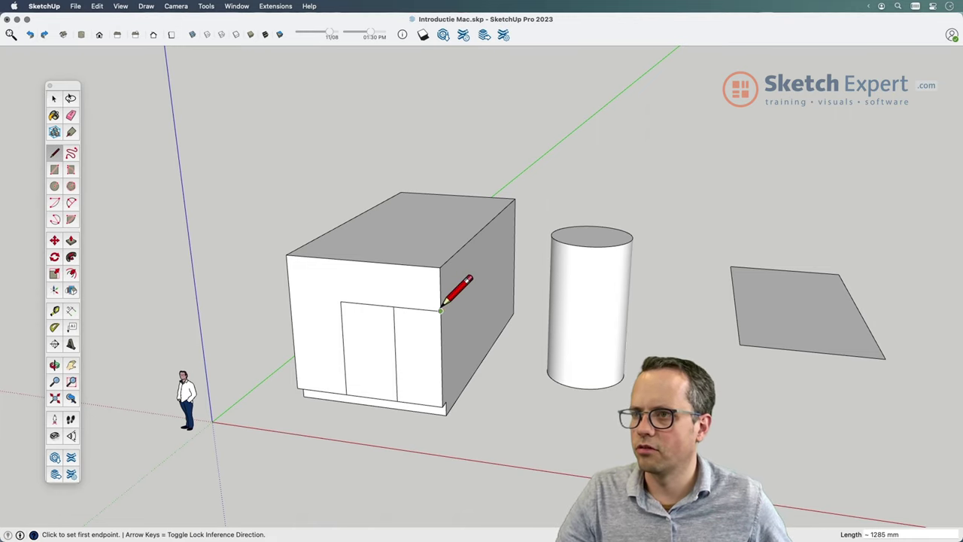
{"action": "left_click", "coordinate": [341, 302]}
{"action": "key", "text": "Escape"}
{"action": "key", "text": "space"}
{"action": "middle_click_drag", "start_coordinate": [383, 434], "coordinate": [316, 338]}
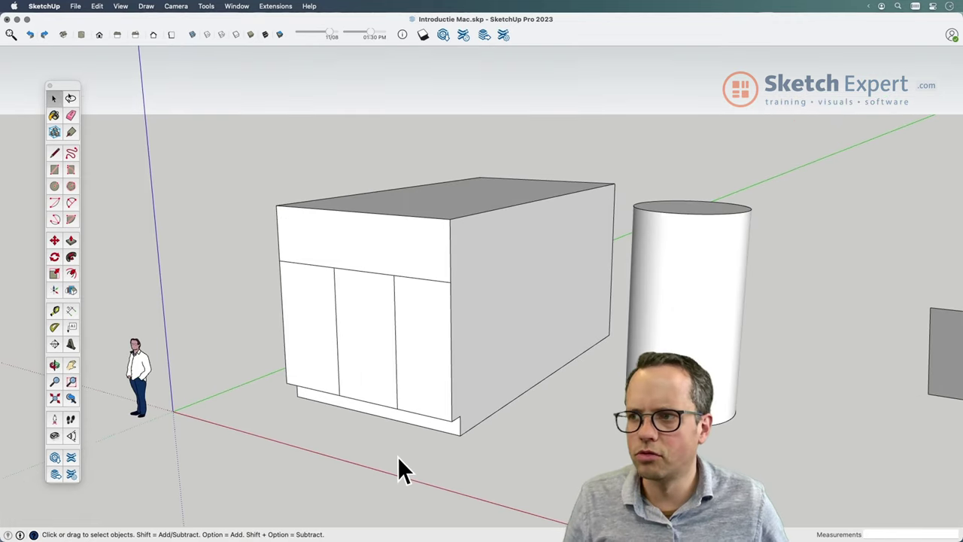
{"action": "middle_click_drag", "start_coordinate": [397, 456], "coordinate": [59, 59]}
{"action": "left_click", "coordinate": [114, 6]}
{"action": "mouse_move", "coordinate": [130, 186]}
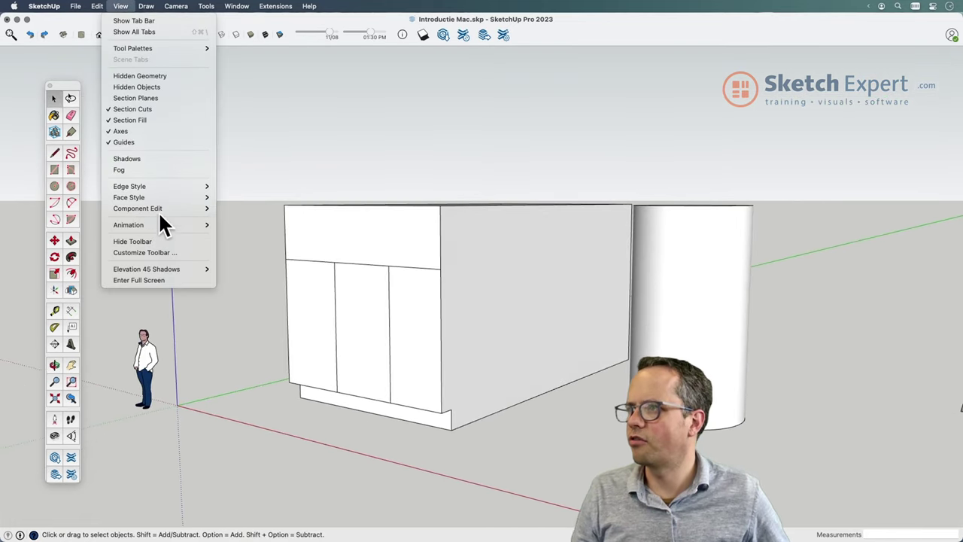
{"action": "left_click", "coordinate": [251, 187]}
{"action": "middle_click_drag", "start_coordinate": [305, 399], "coordinate": [417, 374]}
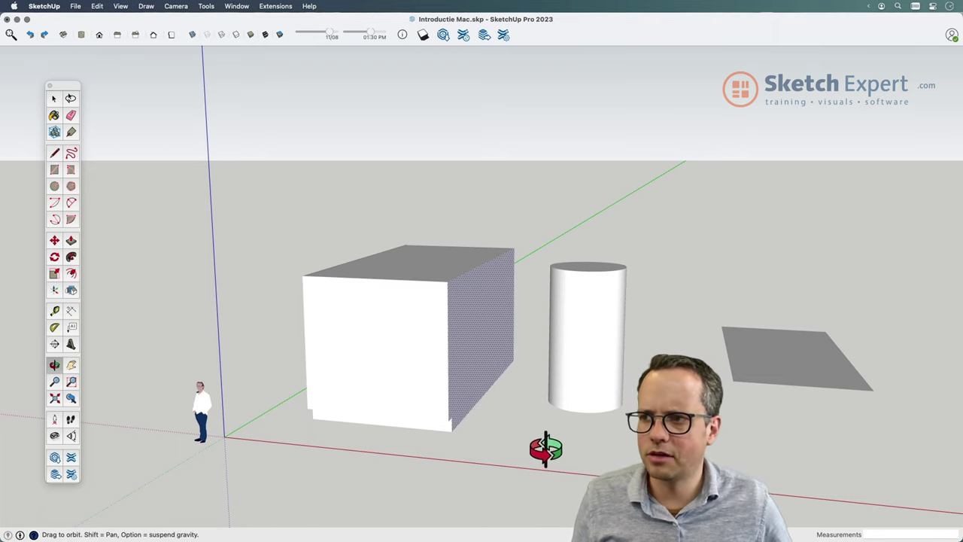
{"action": "mouse_move", "coordinate": [537, 447]}
{"action": "middle_mouse_down"}
{"action": "mouse_move", "coordinate": [444, 456]}
{"action": "mouse_move", "coordinate": [482, 472]}
{"action": "middle_mouse_up"}
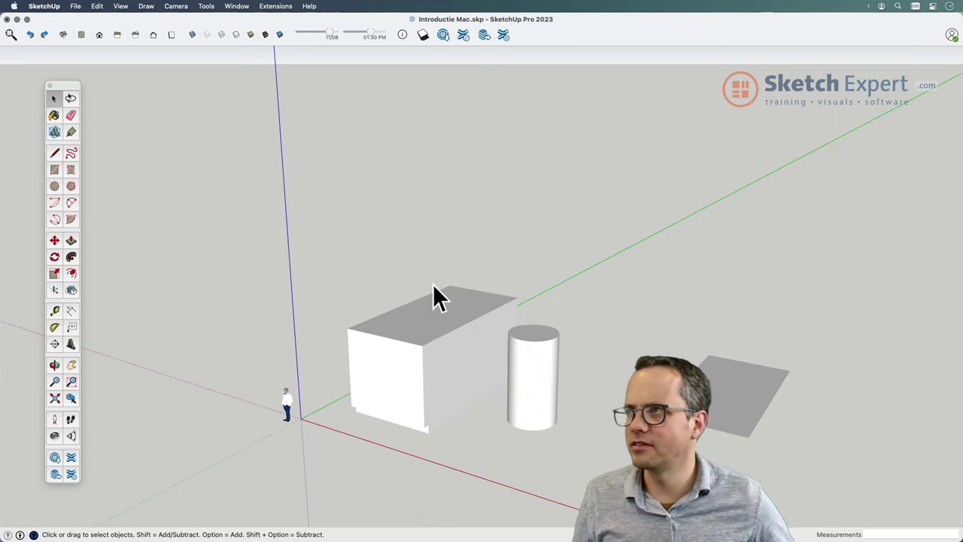
{"action": "left_click", "coordinate": [120, 8]}
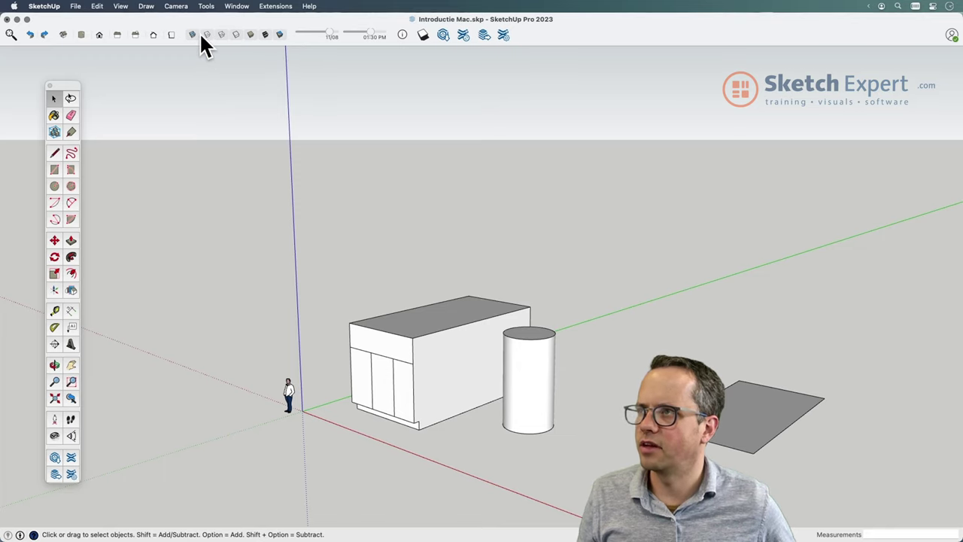
{"action": "left_click", "coordinate": [221, 35]}
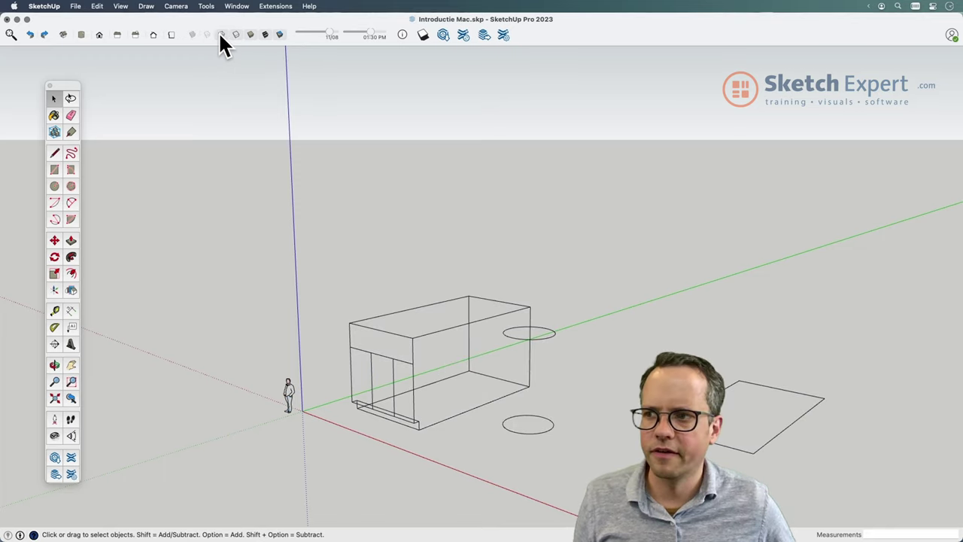
{"action": "mouse_move", "coordinate": [410, 268]}
{"action": "middle_mouse_down"}
{"action": "mouse_move", "coordinate": [594, 304]}
{"action": "mouse_move", "coordinate": [426, 329]}
{"action": "middle_mouse_up"}
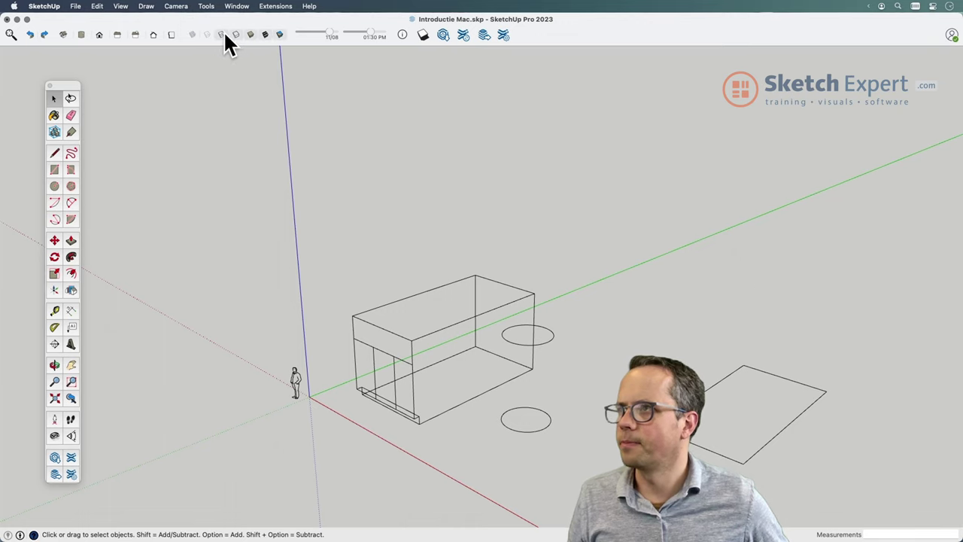
{"action": "left_click", "coordinate": [263, 35]}
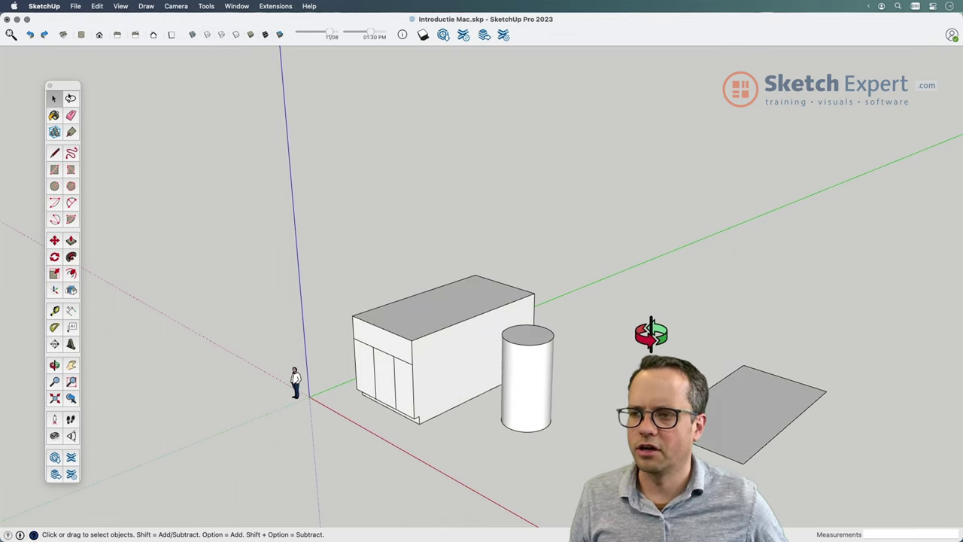
{"action": "middle_click_drag", "start_coordinate": [650, 333], "coordinate": [602, 325]}
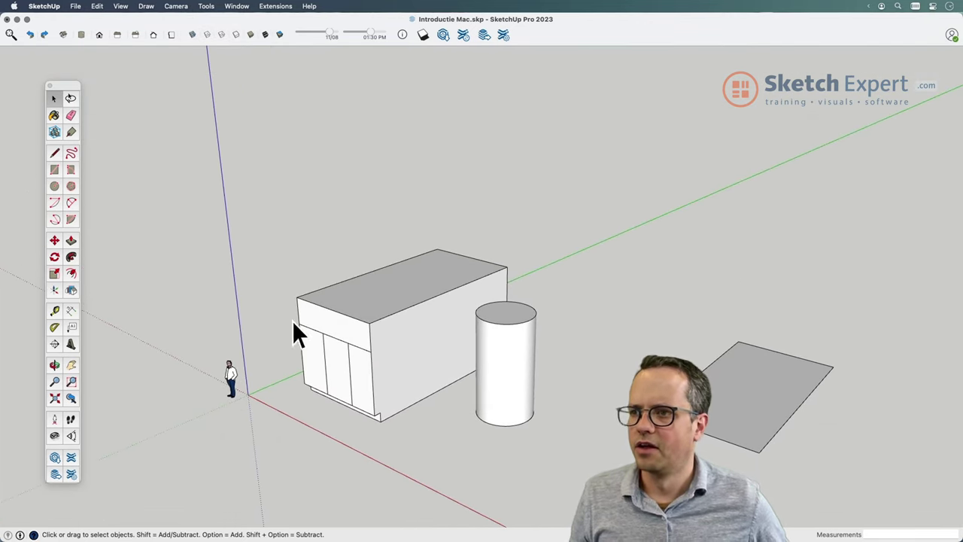
Open the Styles panel, browse Select, then return to the Architectural Design Style edge settings
{"action": "left_click", "coordinate": [121, 6]}
{"action": "mouse_move", "coordinate": [130, 186]}
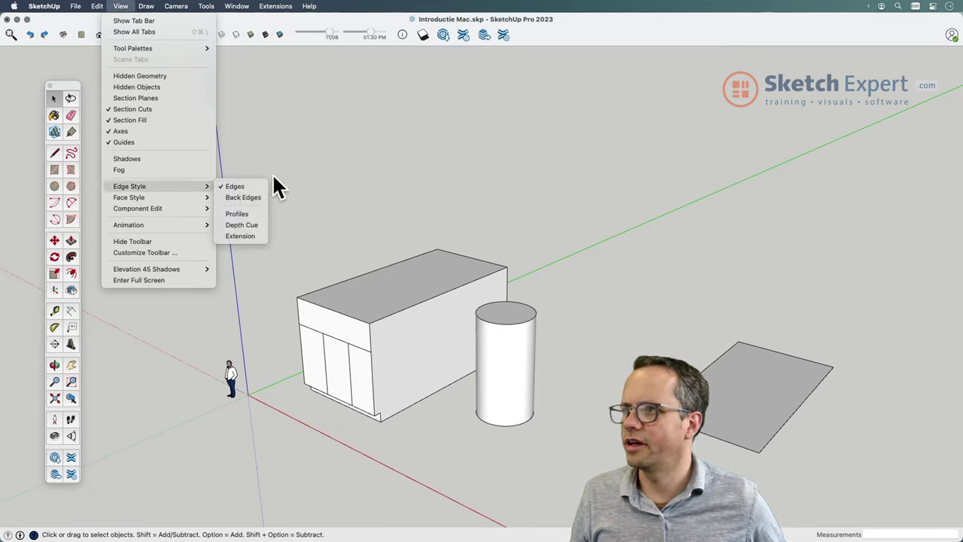
{"action": "key", "text": "Escape"}
{"action": "key", "text": "Escape"}
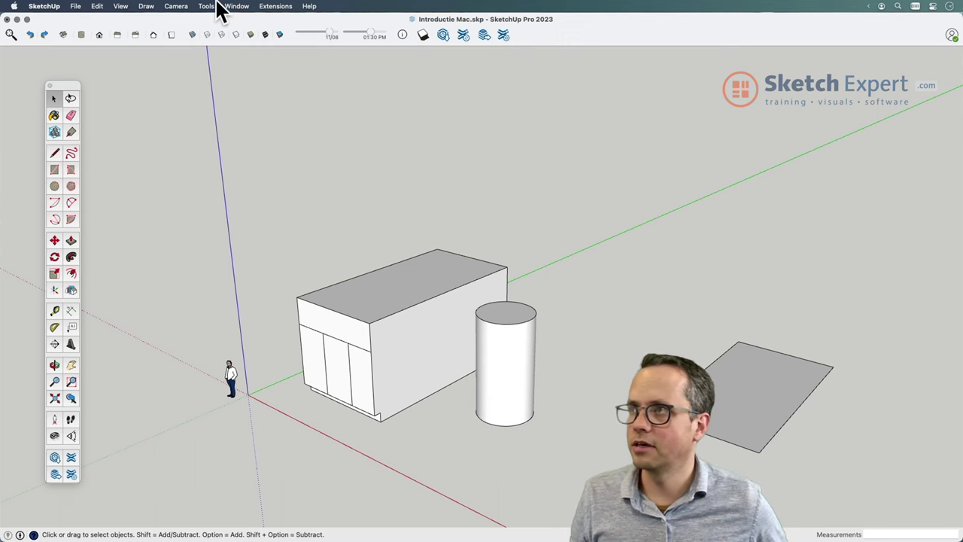
{"action": "left_click", "coordinate": [234, 6]}
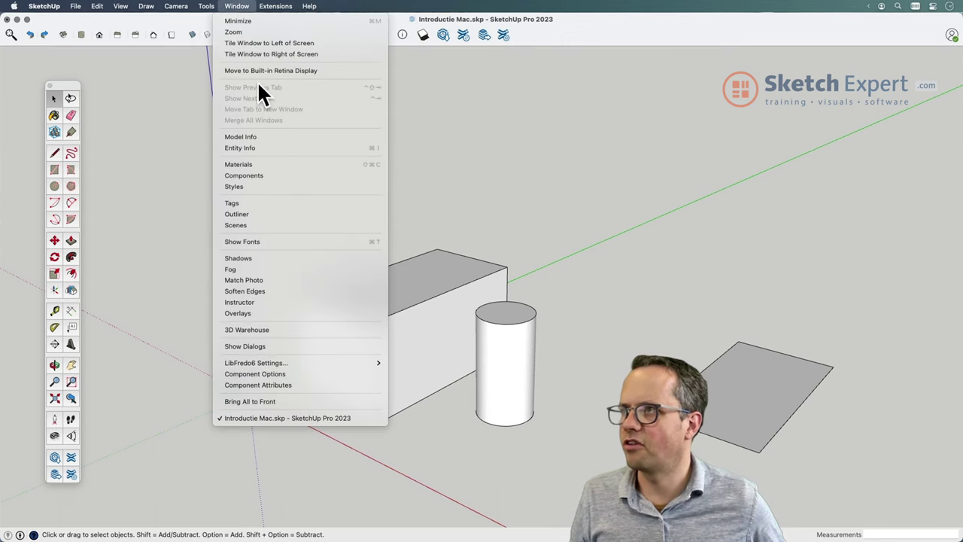
{"action": "left_click", "coordinate": [281, 186]}
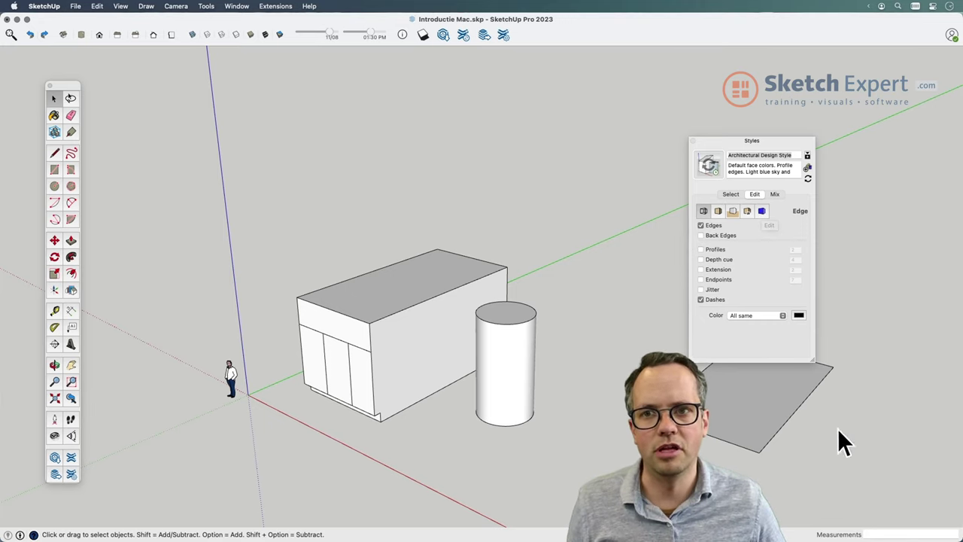
{"action": "left_click", "coordinate": [729, 195]}
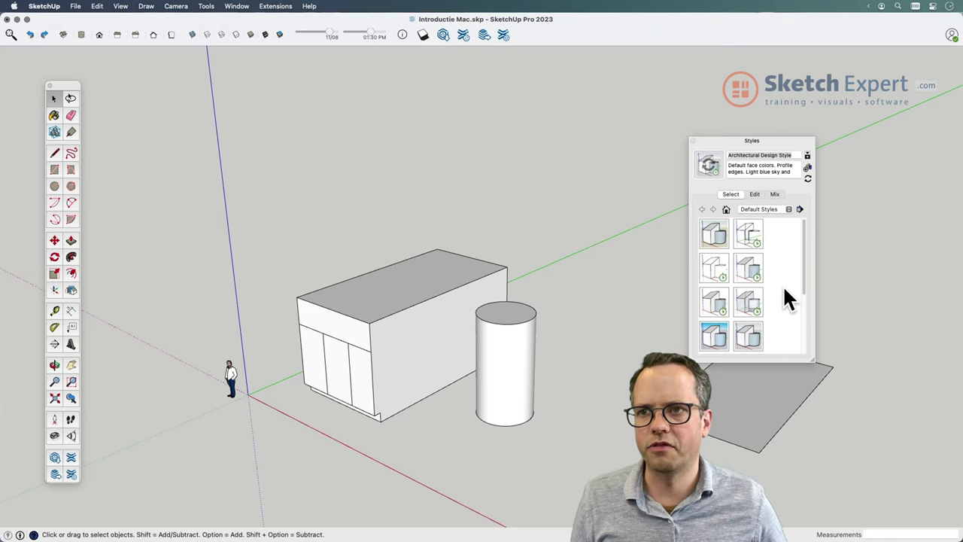
{"action": "left_click", "coordinate": [753, 195]}
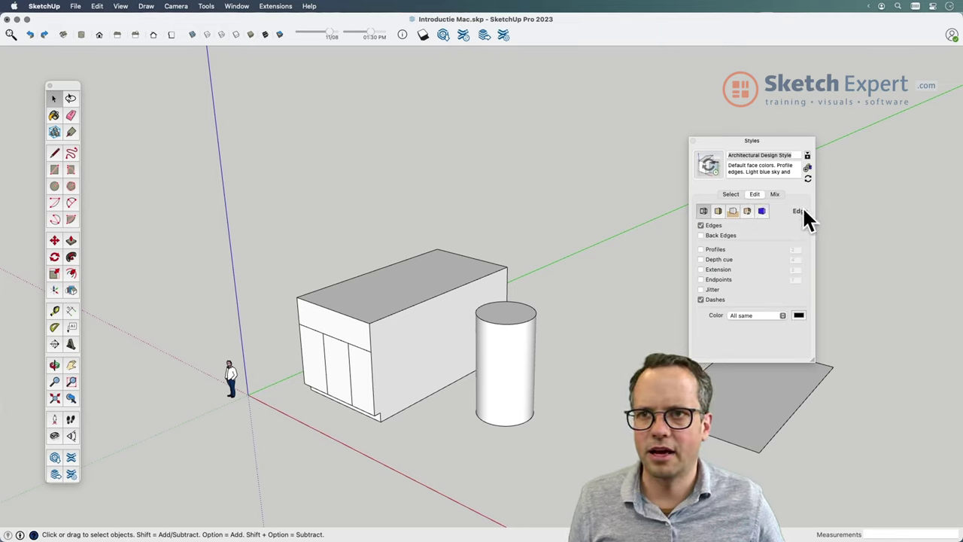
Enable Profiles alongside Edges in the style's edge settings, orbit to check, and close Styles
{"action": "left_click", "coordinate": [701, 226]}
{"action": "mouse_move", "coordinate": [594, 361]}
{"action": "middle_mouse_down"}
{"action": "mouse_move", "coordinate": [549, 382]}
{"action": "mouse_move", "coordinate": [327, 355]}
{"action": "middle_mouse_up"}
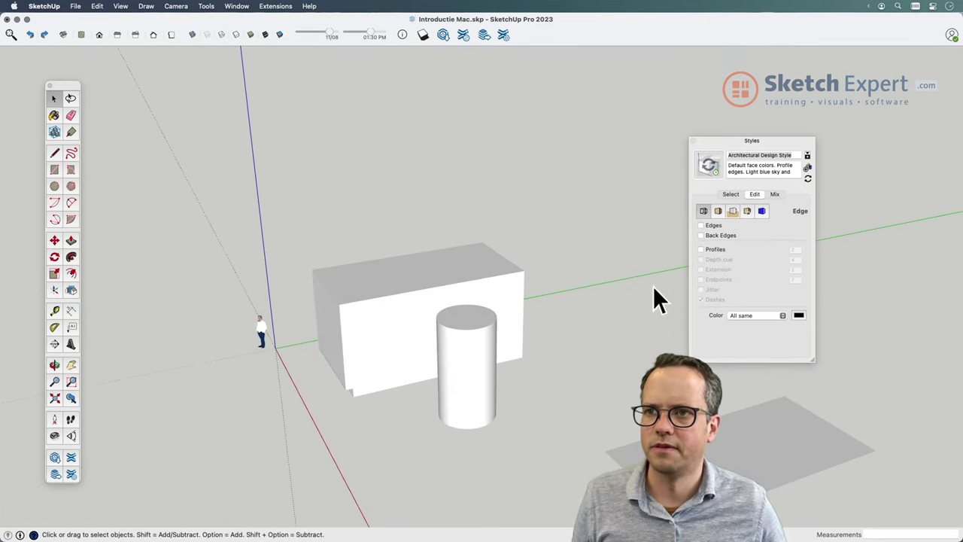
{"action": "left_click", "coordinate": [701, 249]}
{"action": "left_click", "coordinate": [701, 225]}
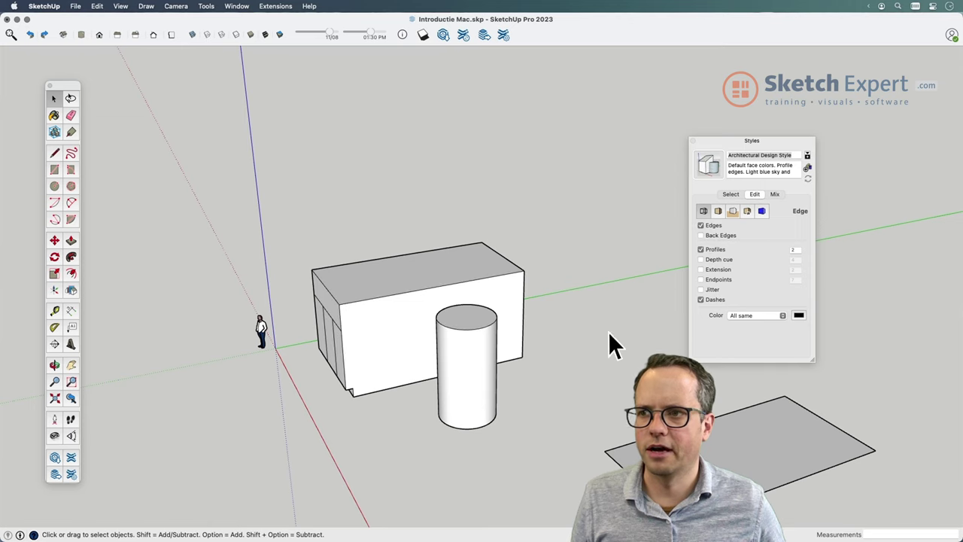
{"action": "middle_click_drag", "start_coordinate": [608, 331], "coordinate": [542, 386]}
{"action": "mouse_move", "coordinate": [808, 430]}
{"action": "middle_mouse_down"}
{"action": "mouse_move", "coordinate": [533, 459]}
{"action": "mouse_move", "coordinate": [683, 333]}
{"action": "mouse_move", "coordinate": [761, 354]}
{"action": "mouse_move", "coordinate": [752, 352]}
{"action": "middle_mouse_up"}
{"action": "left_click", "coordinate": [693, 141]}
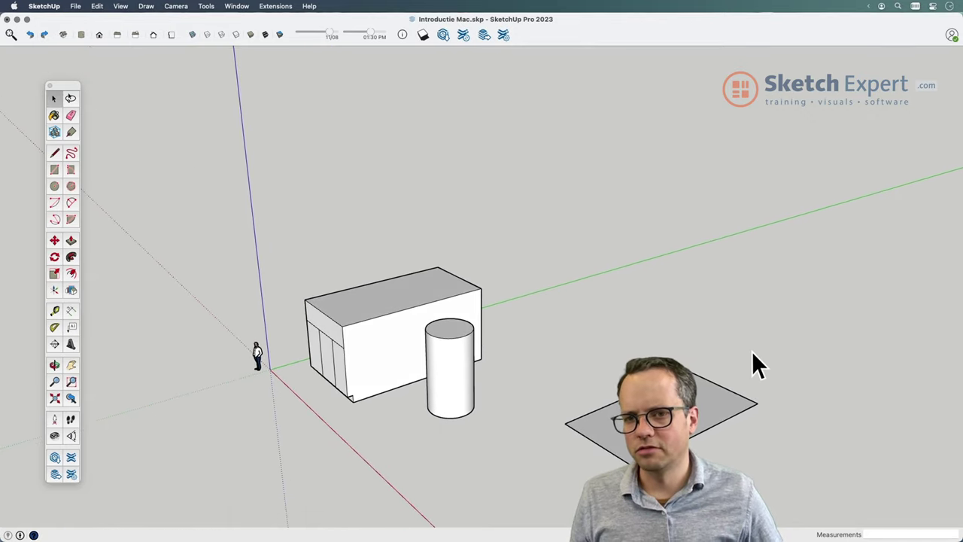